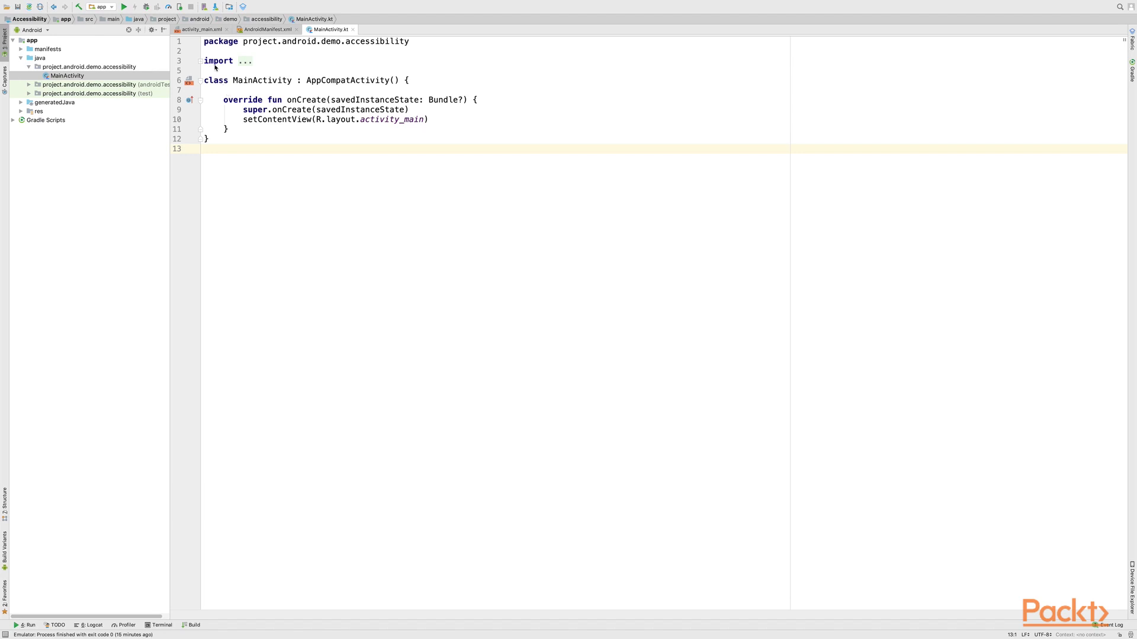
Step: Open the Android Virtual Device Manager
{"action": "left_click", "coordinate": [205, 7]}
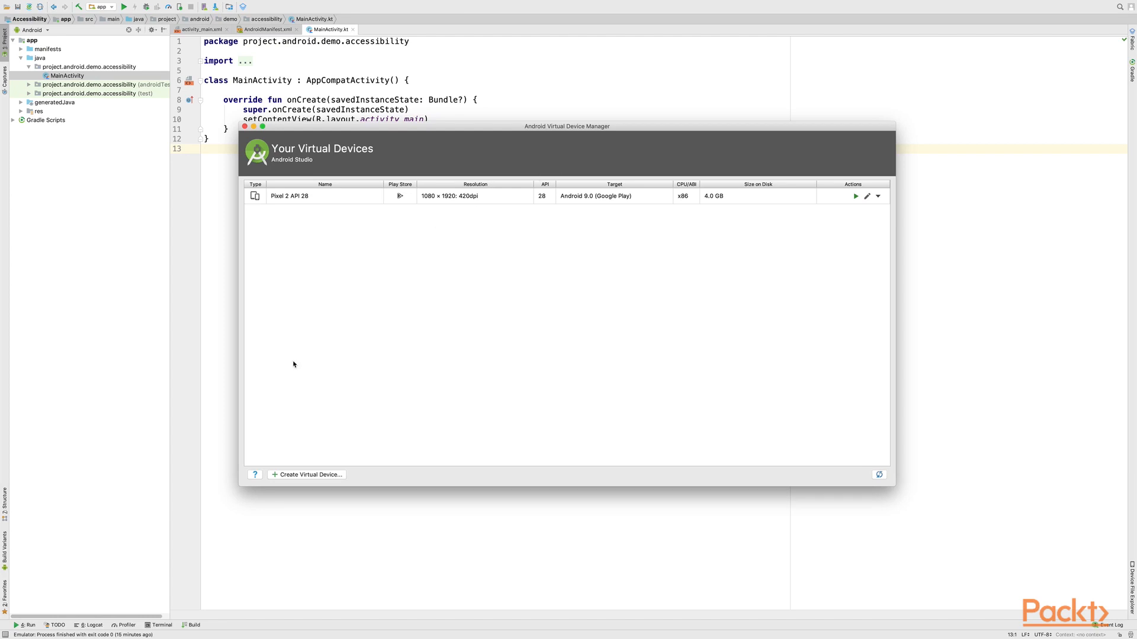
{"action": "left_click", "coordinate": [297, 475]}
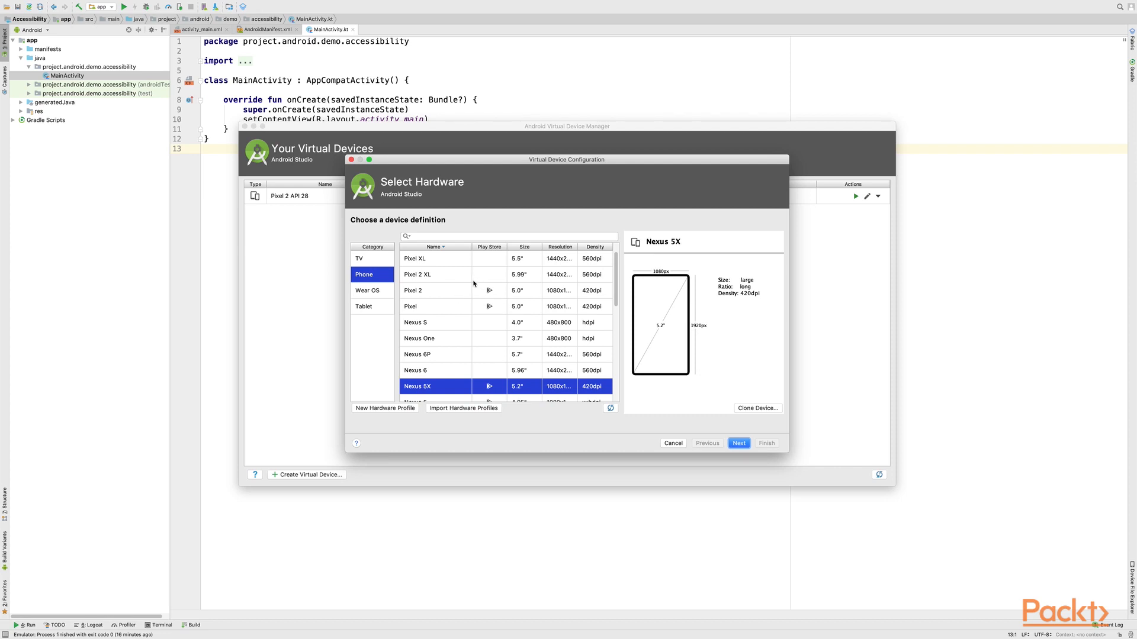
{"action": "left_click", "coordinate": [426, 291]}
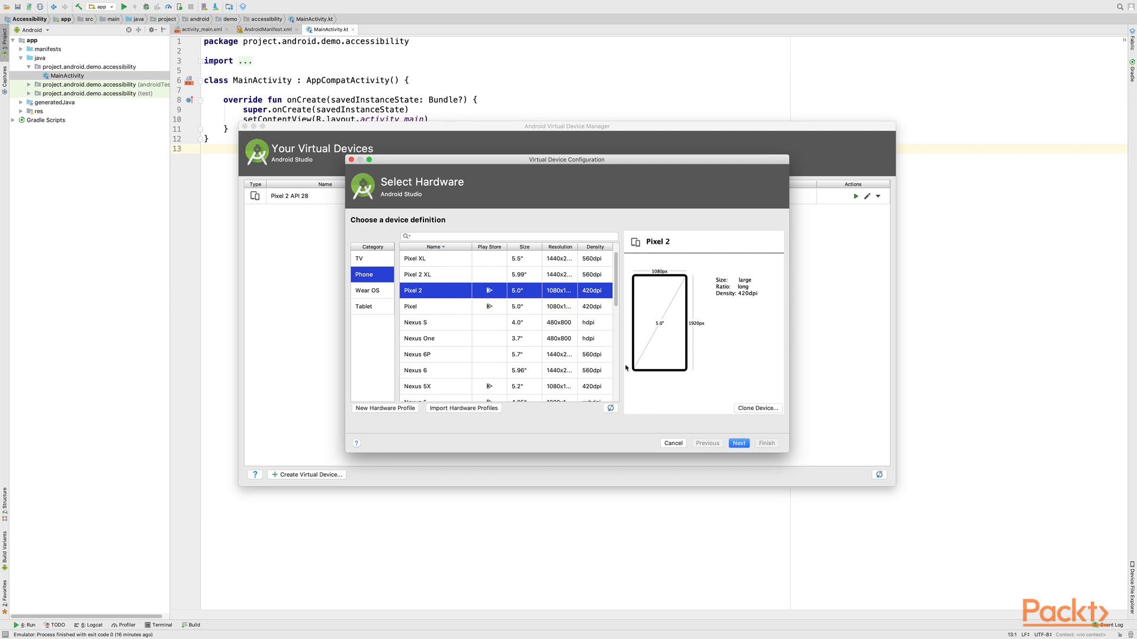
{"action": "left_click", "coordinate": [740, 445]}
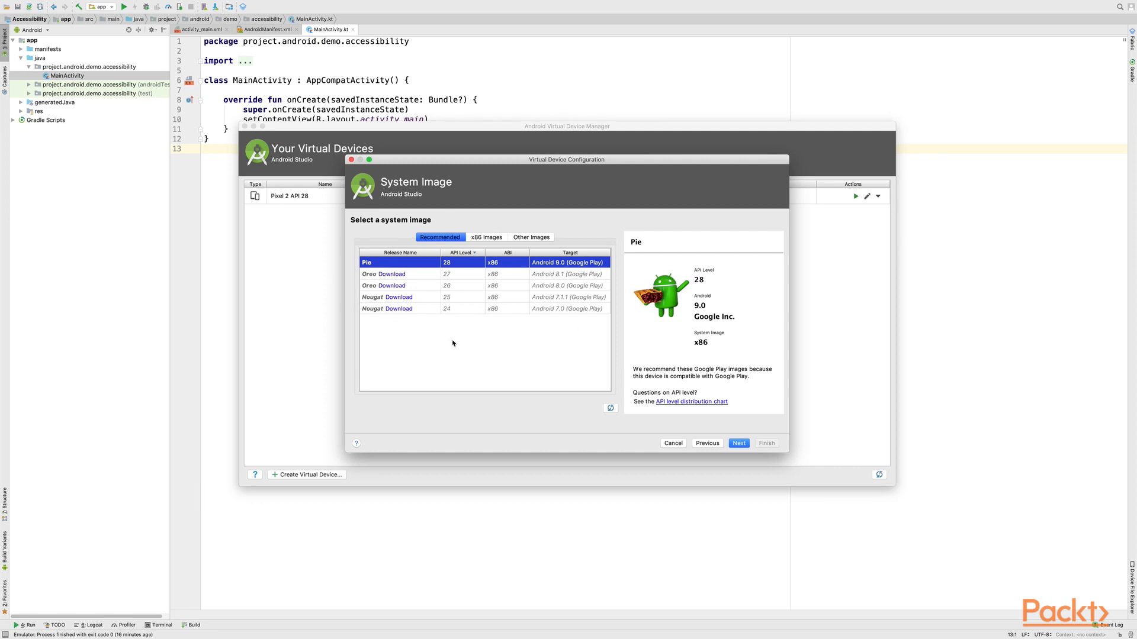
{"action": "left_click", "coordinate": [738, 444]}
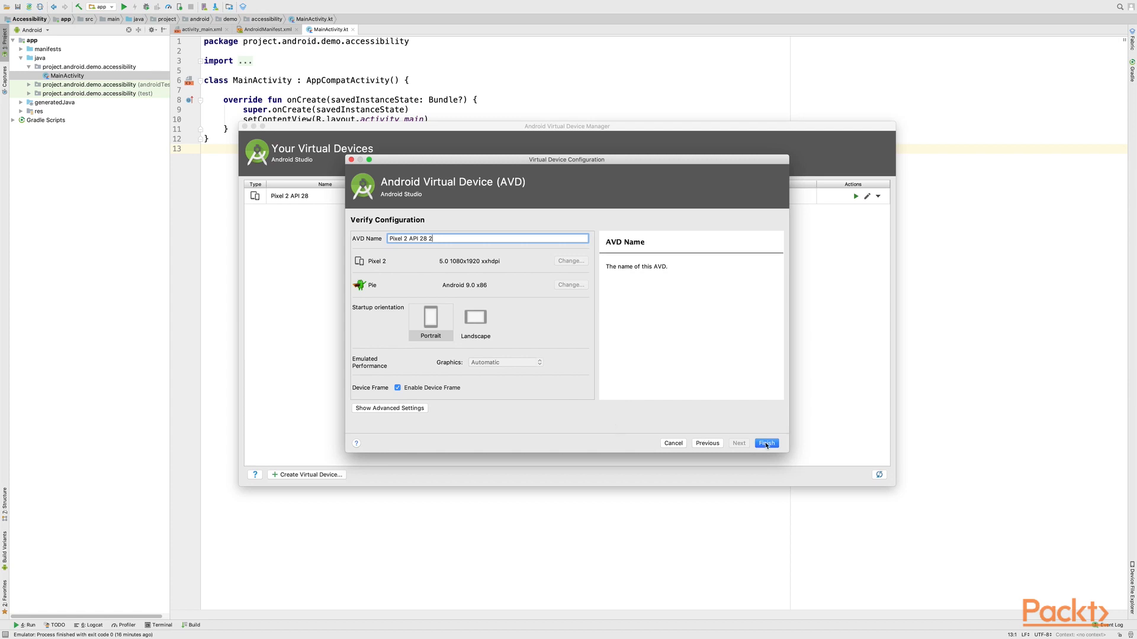
{"action": "left_click", "coordinate": [672, 444]}
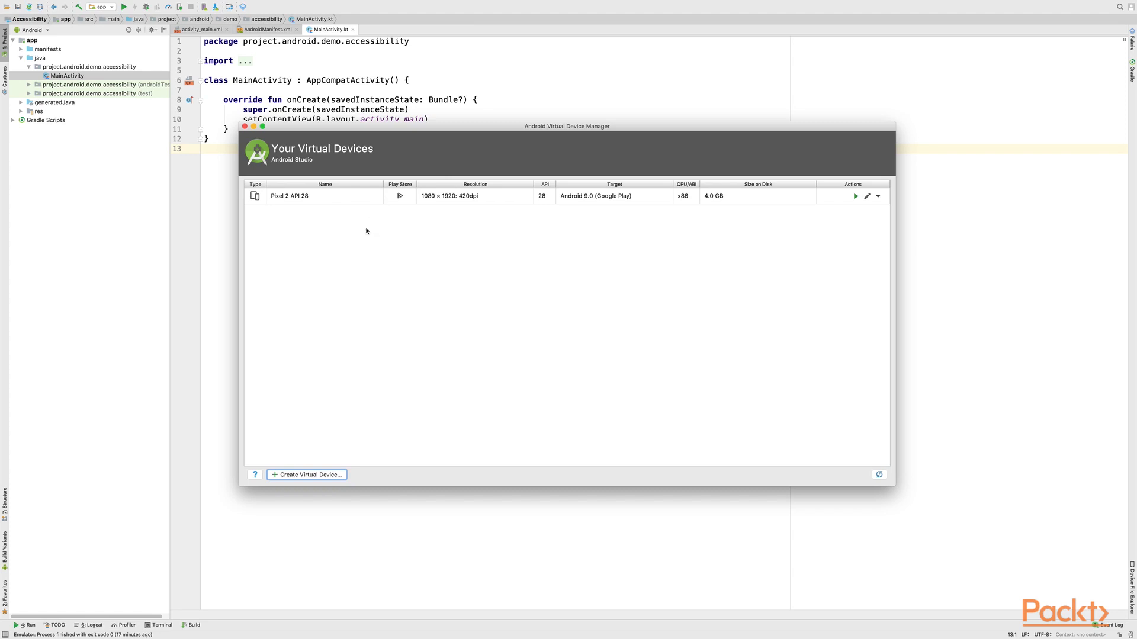
Step: Launch the Pixel 2 API 28 virtual device in the emulator
{"action": "left_click", "coordinate": [325, 199]}
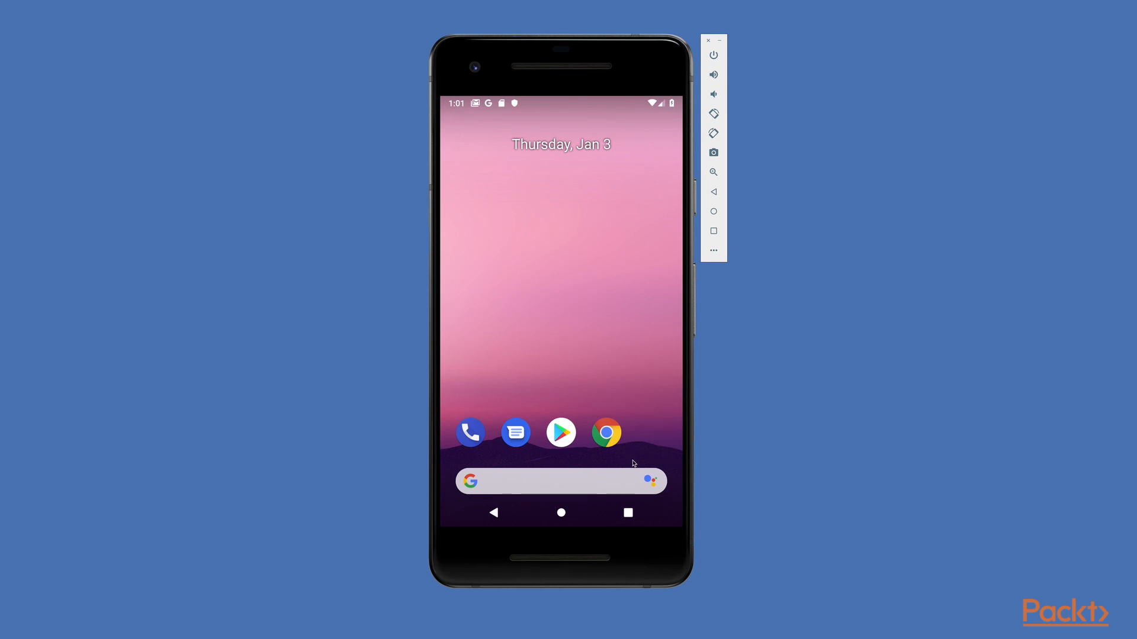
Step: Browse the emulator's Accessibility settings to check which screen reader services are available, then return to the app list
{"action": "left_click_drag", "start_coordinate": [633, 463], "coordinate": [637, 263]}
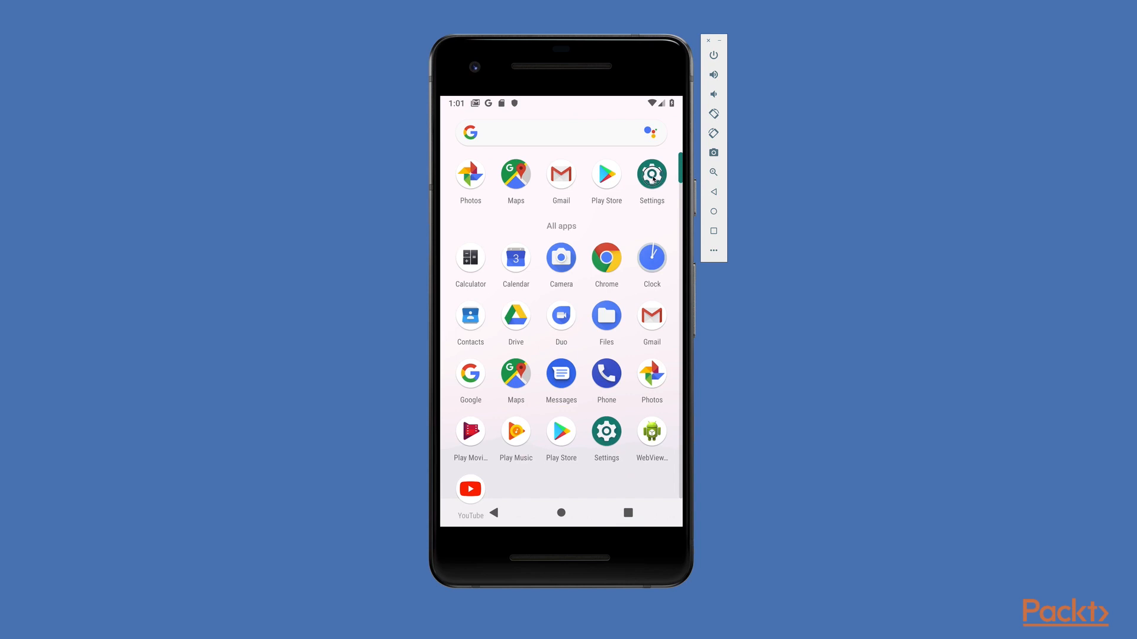
{"action": "left_click", "coordinate": [653, 176]}
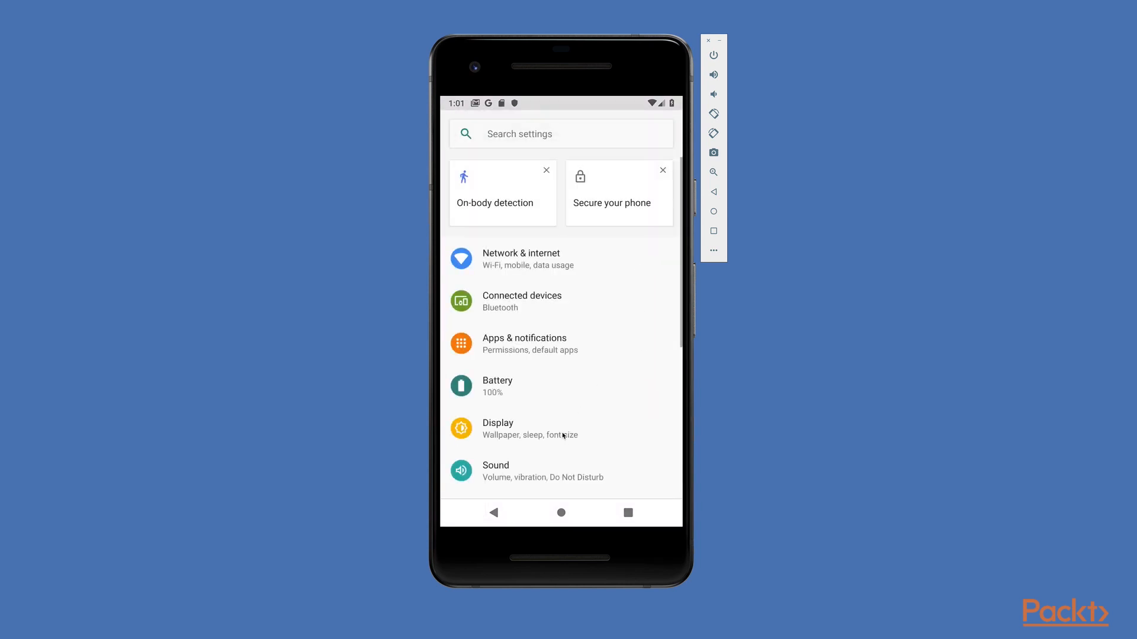
{"action": "left_click_drag", "start_coordinate": [563, 436], "coordinate": [590, 194]}
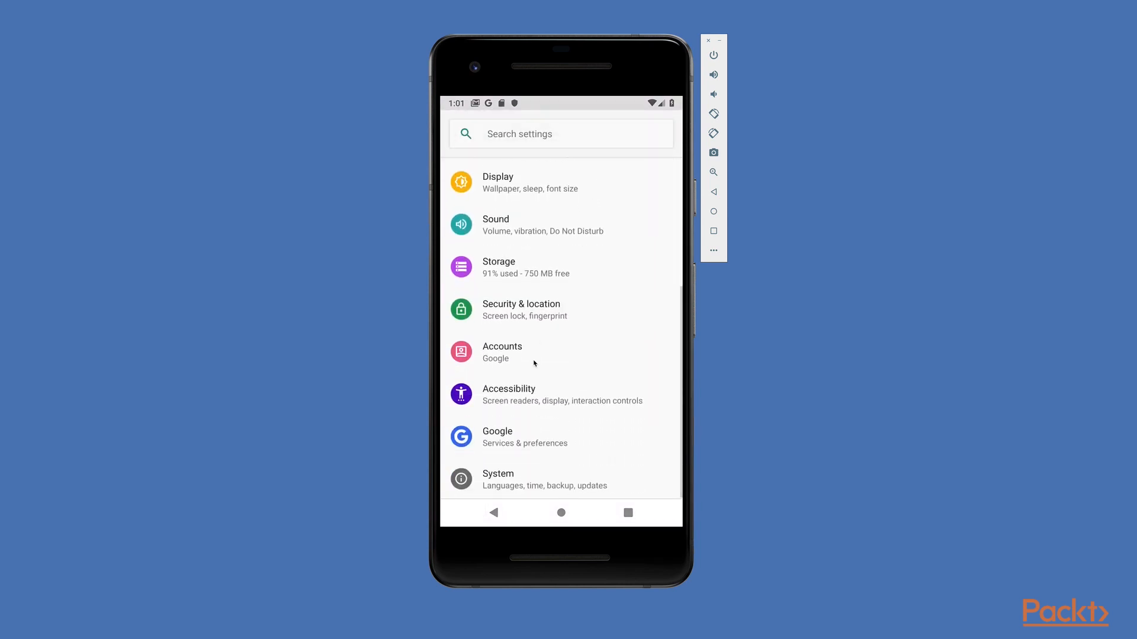
{"action": "left_click", "coordinate": [533, 402]}
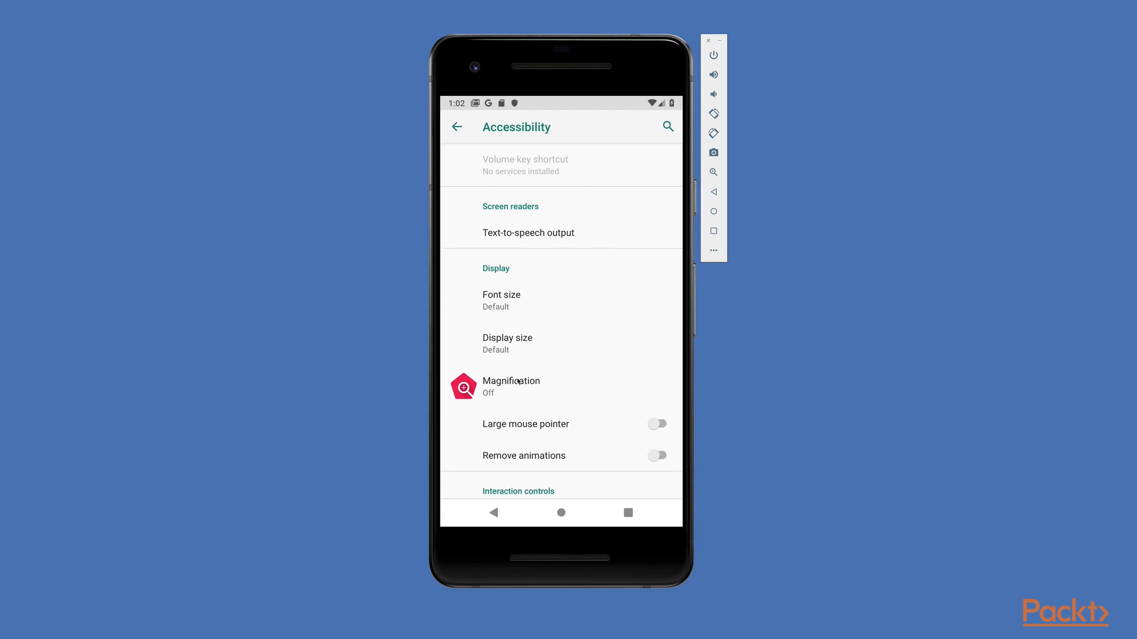
{"action": "left_click", "coordinate": [494, 513]}
{"action": "left_click", "coordinate": [493, 513]}
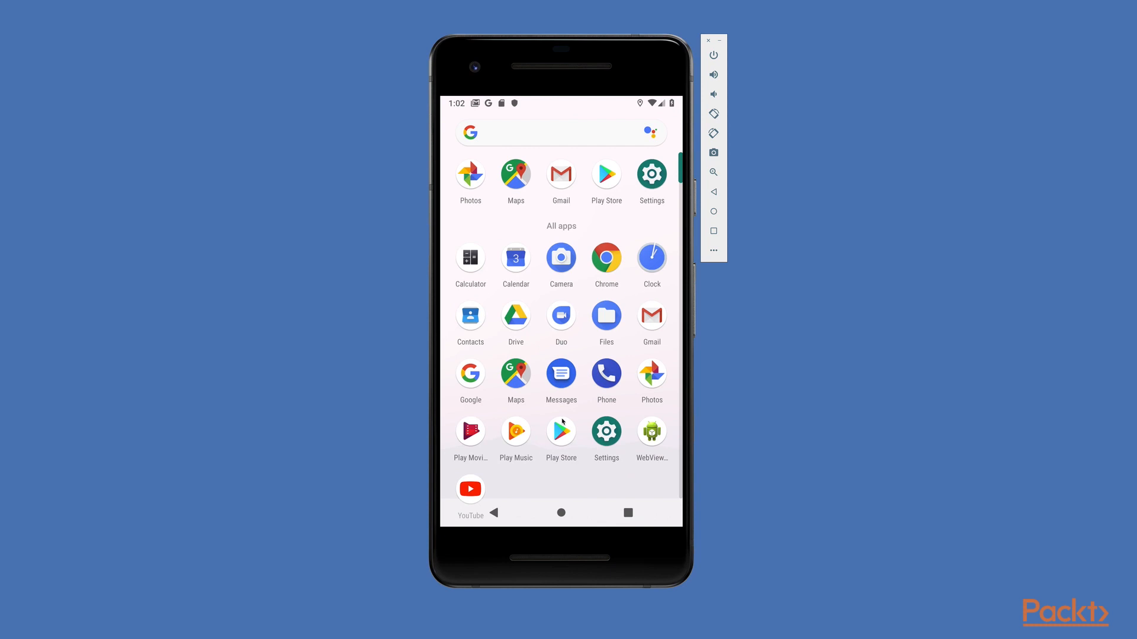
Step: Search the Play Store for accessibility and install Android Accessibility Suite
{"action": "left_click", "coordinate": [560, 434]}
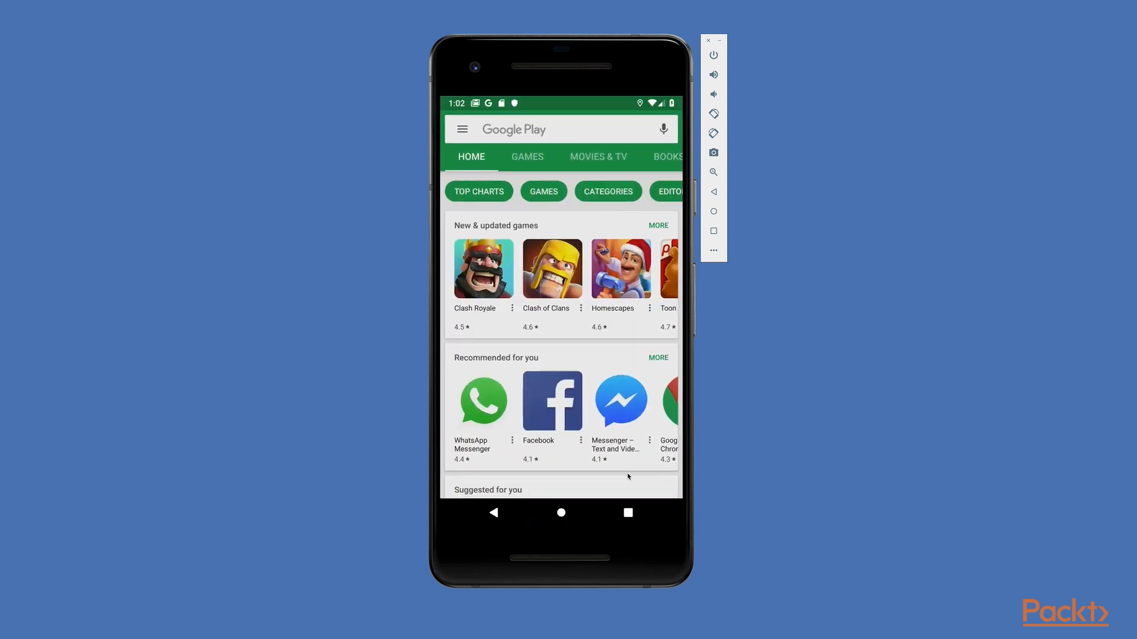
{"action": "left_click", "coordinate": [604, 130]}
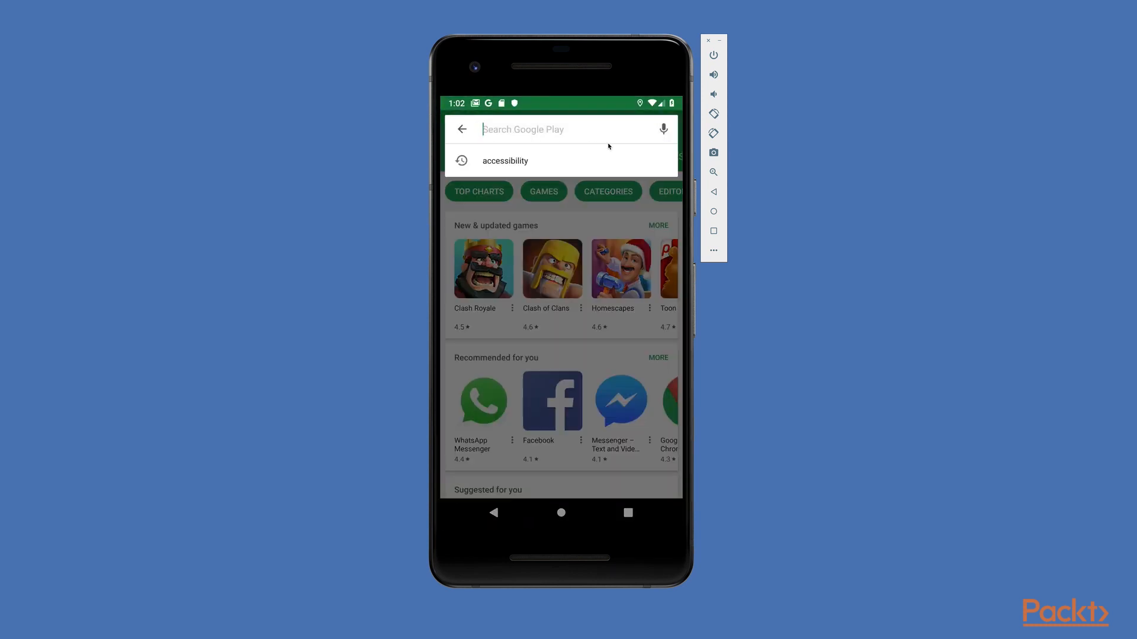
{"action": "left_click", "coordinate": [515, 168]}
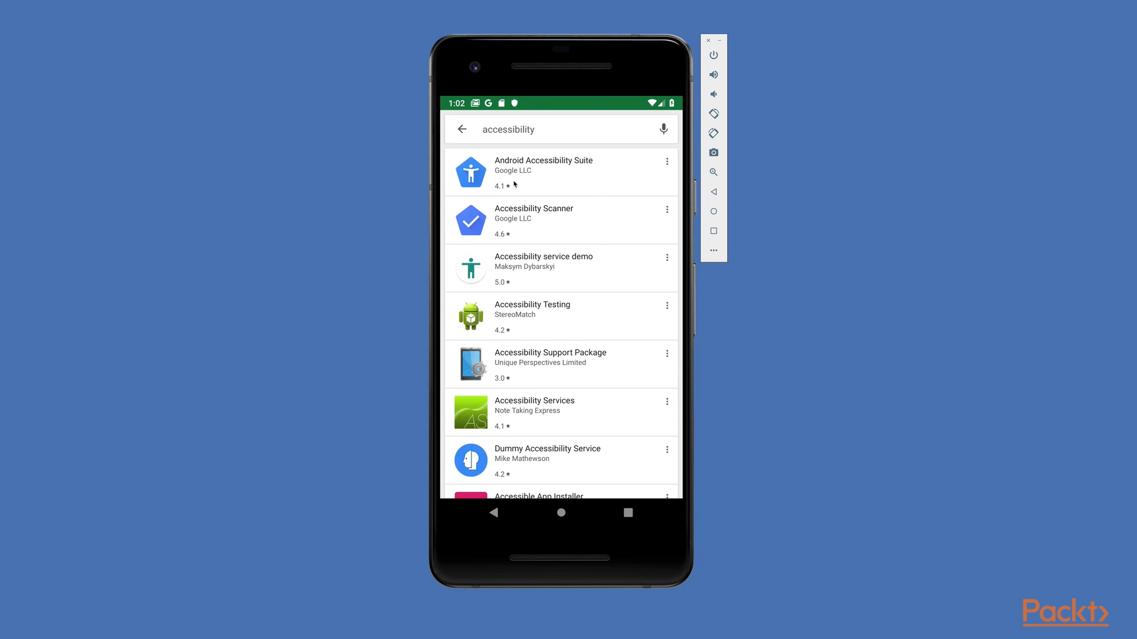
{"action": "left_click", "coordinate": [565, 176]}
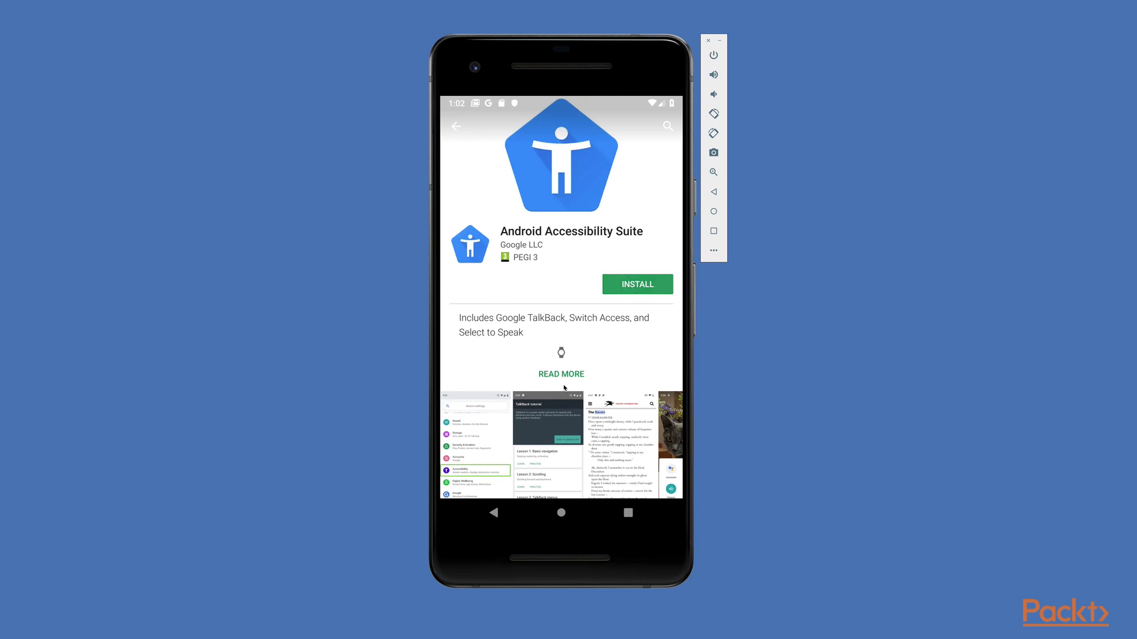
{"action": "scroll", "coordinate": [564, 386], "scroll_direction": "down", "scroll_amount": 1}
{"action": "left_click", "coordinate": [610, 231]}
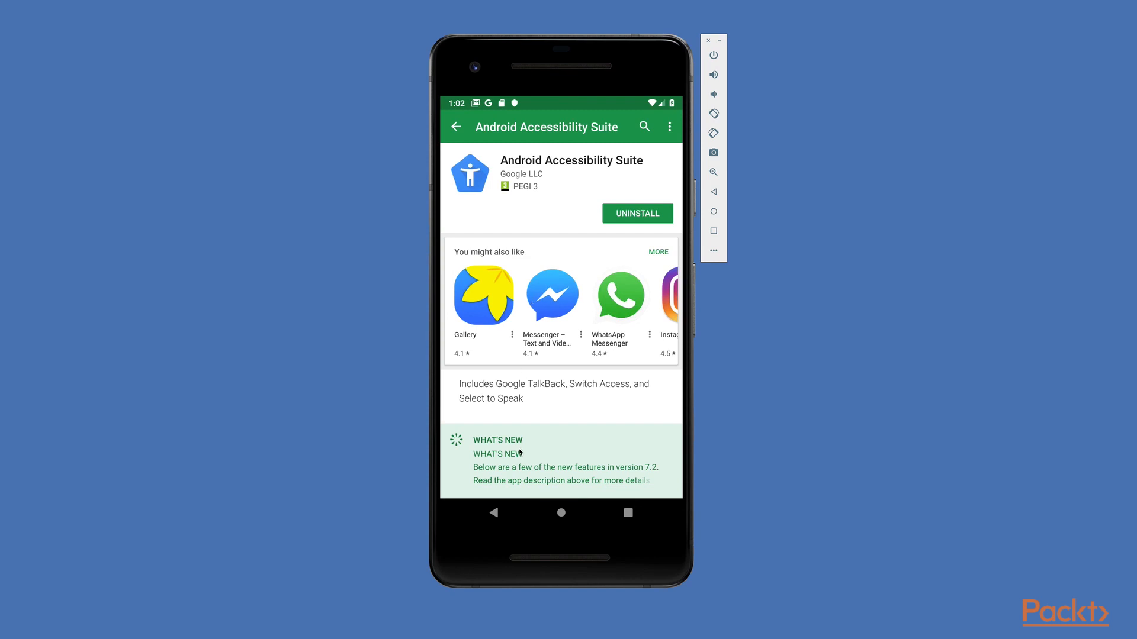
Step: Return to the app list and open the TalkBack page under Settings > Accessibility
{"action": "left_click", "coordinate": [495, 514]}
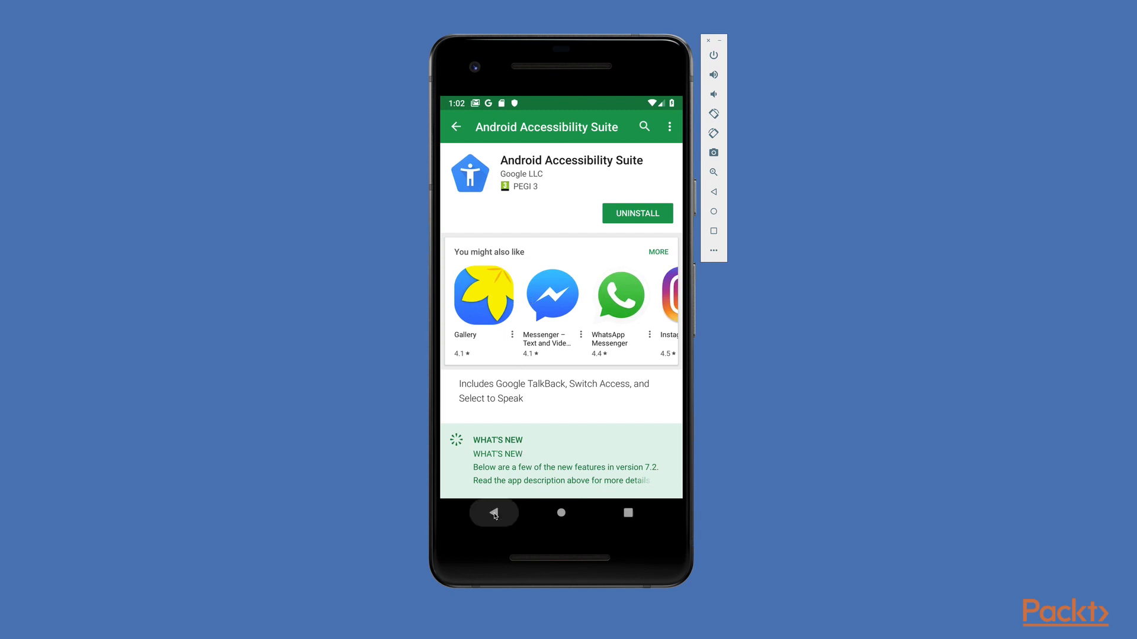
{"action": "left_click", "coordinate": [495, 514]}
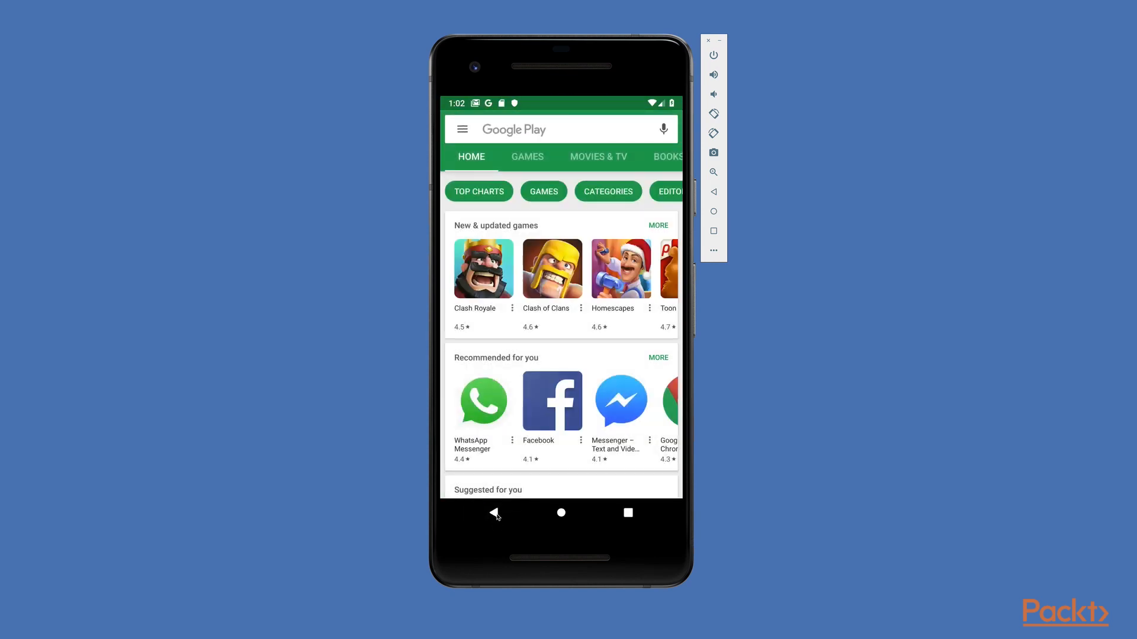
{"action": "left_click", "coordinate": [495, 515]}
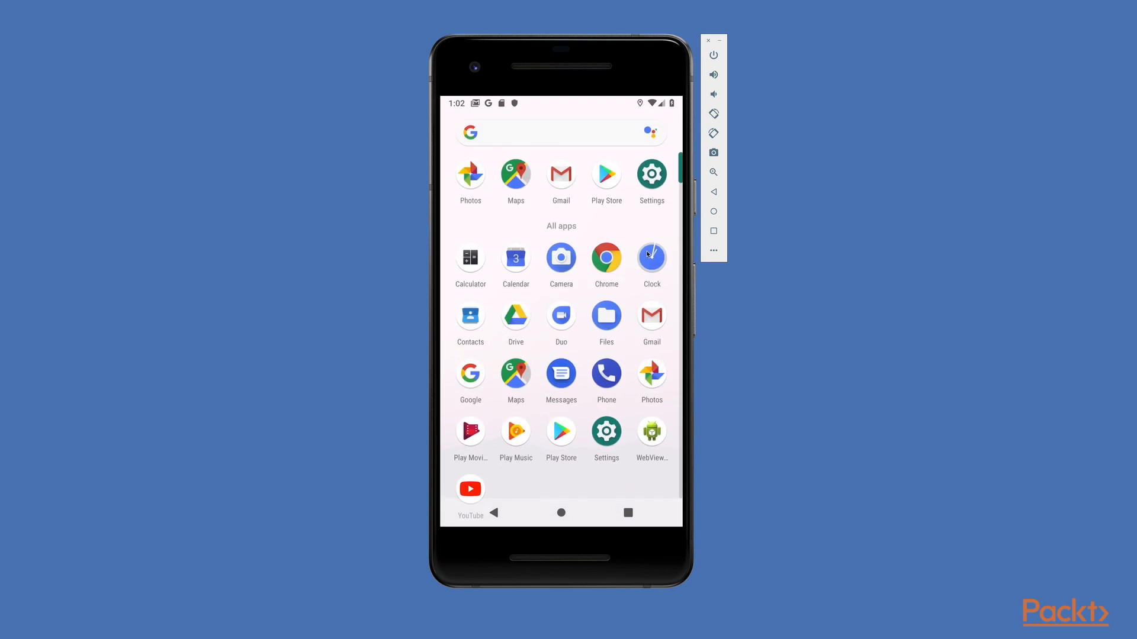
{"action": "left_click", "coordinate": [652, 177]}
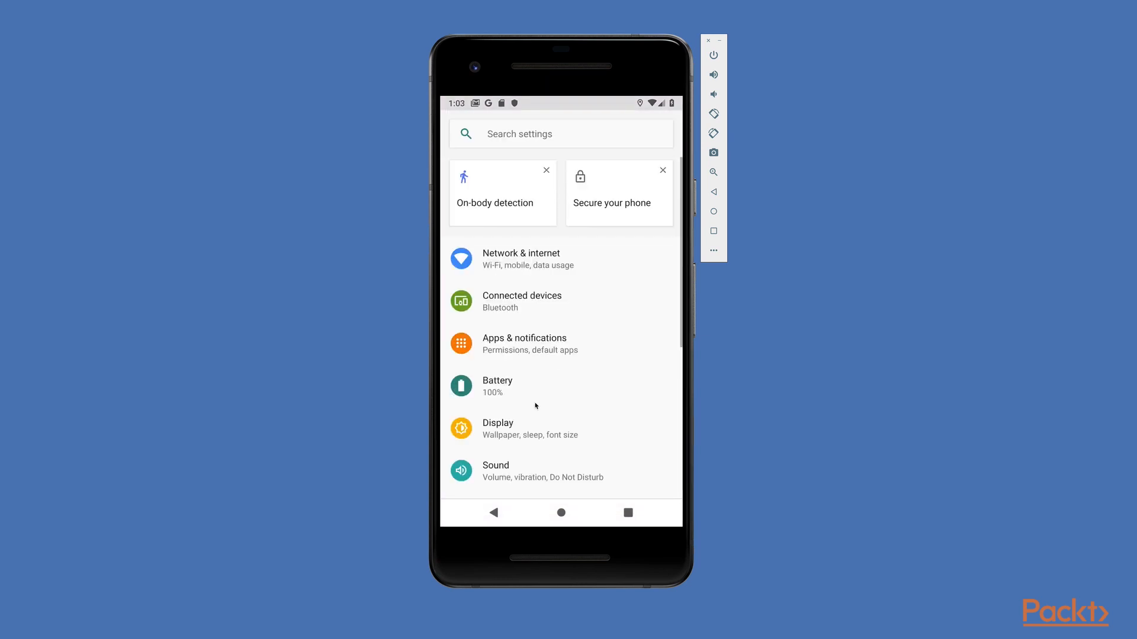
{"action": "left_click_drag", "start_coordinate": [543, 350], "coordinate": [553, 193]}
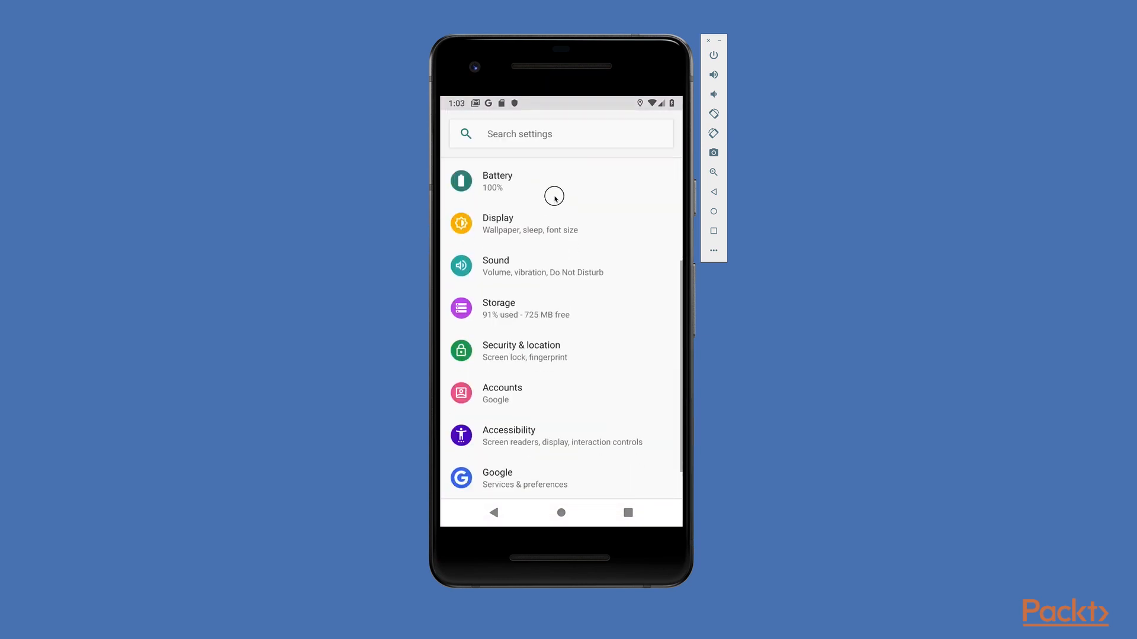
{"action": "left_click", "coordinate": [503, 432]}
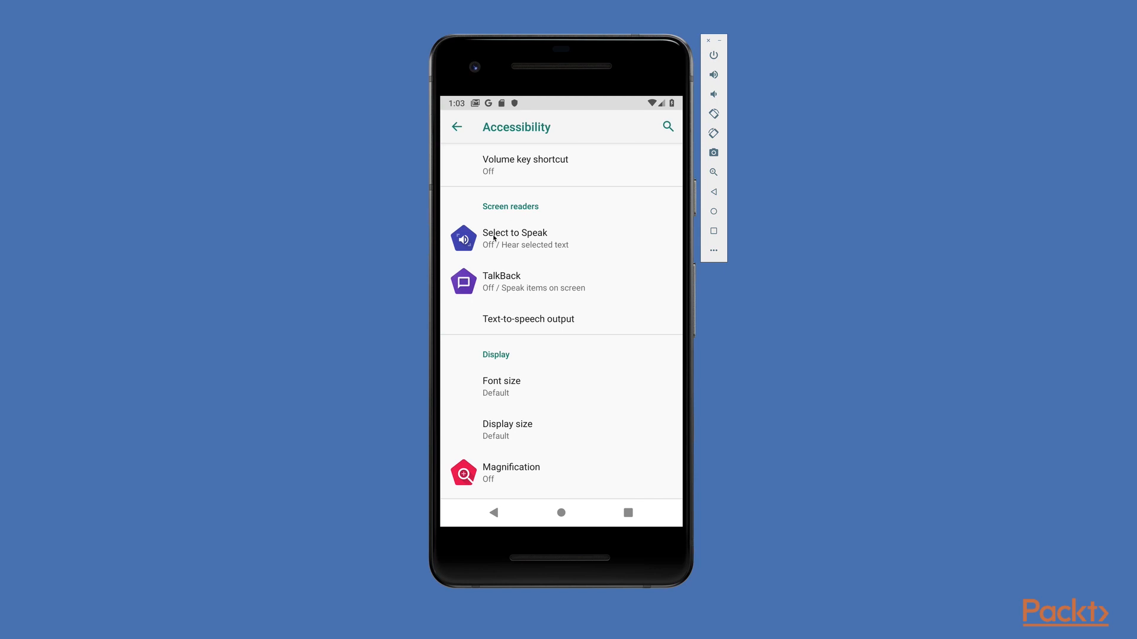
{"action": "left_click", "coordinate": [507, 285]}
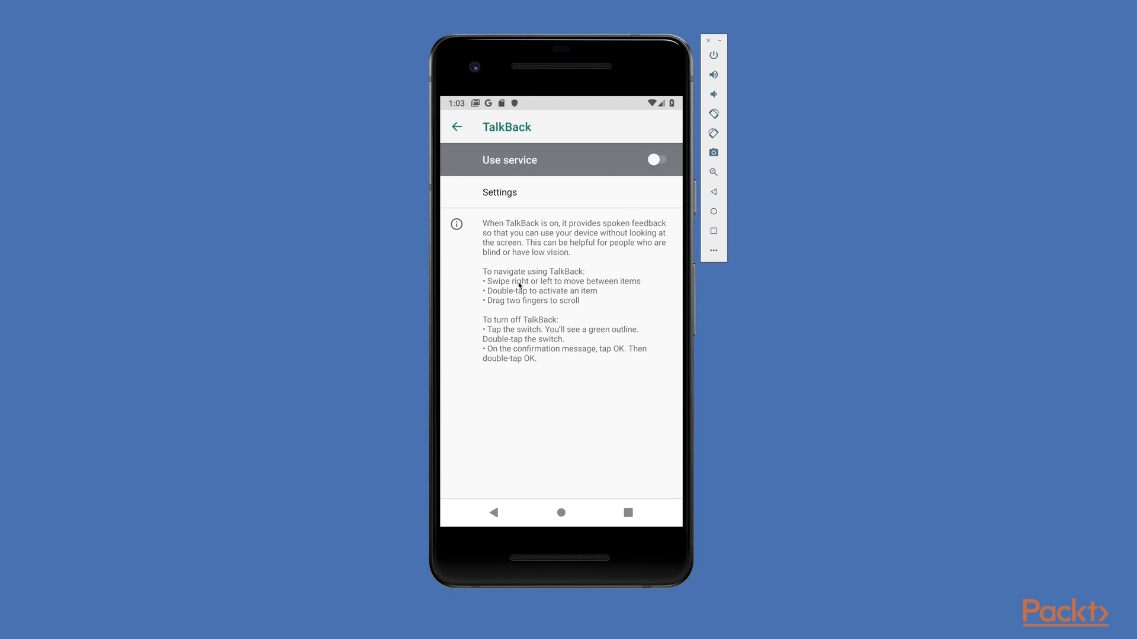
Step: Open TalkBack Settings and go to its Developer settings
{"action": "left_click", "coordinate": [545, 196]}
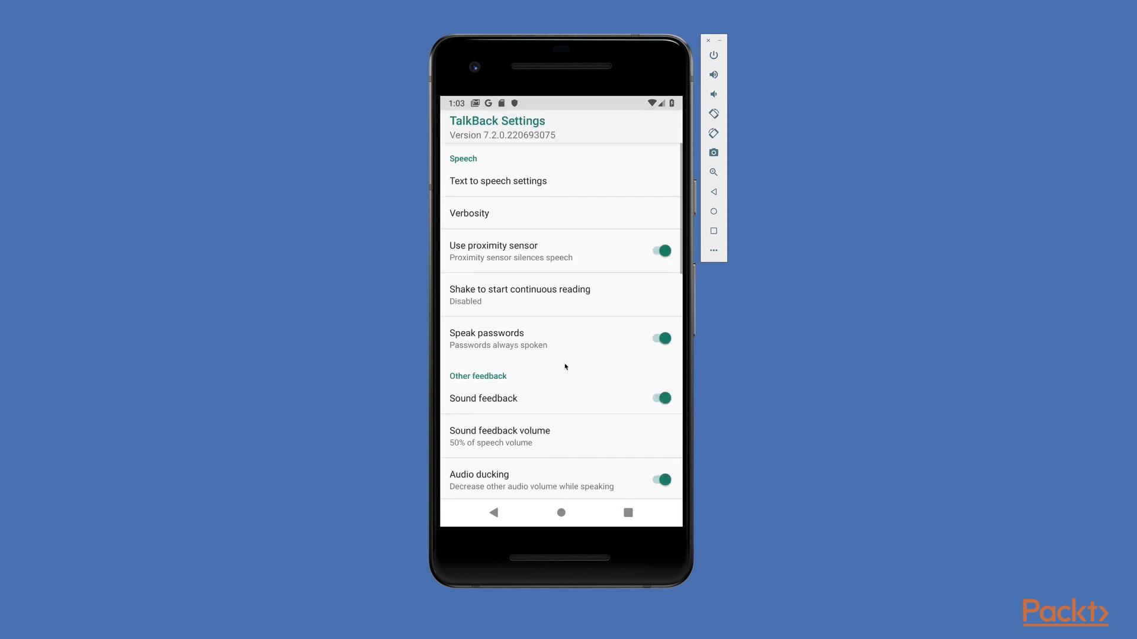
{"action": "left_click_drag", "start_coordinate": [555, 469], "coordinate": [576, 158]}
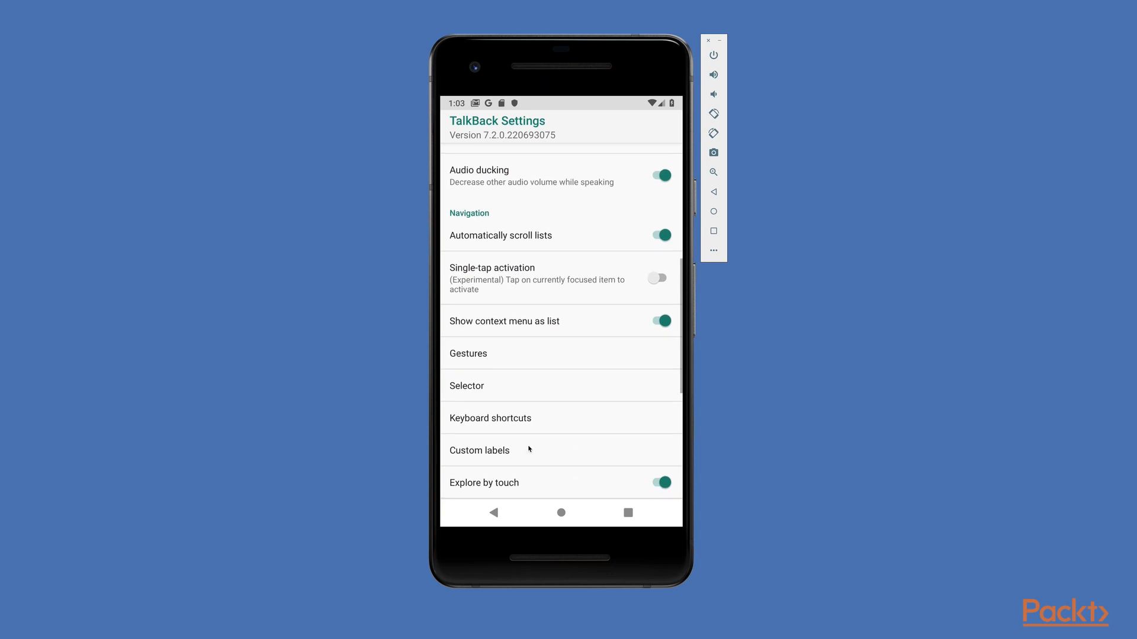
{"action": "left_click_drag", "start_coordinate": [531, 464], "coordinate": [541, 221]}
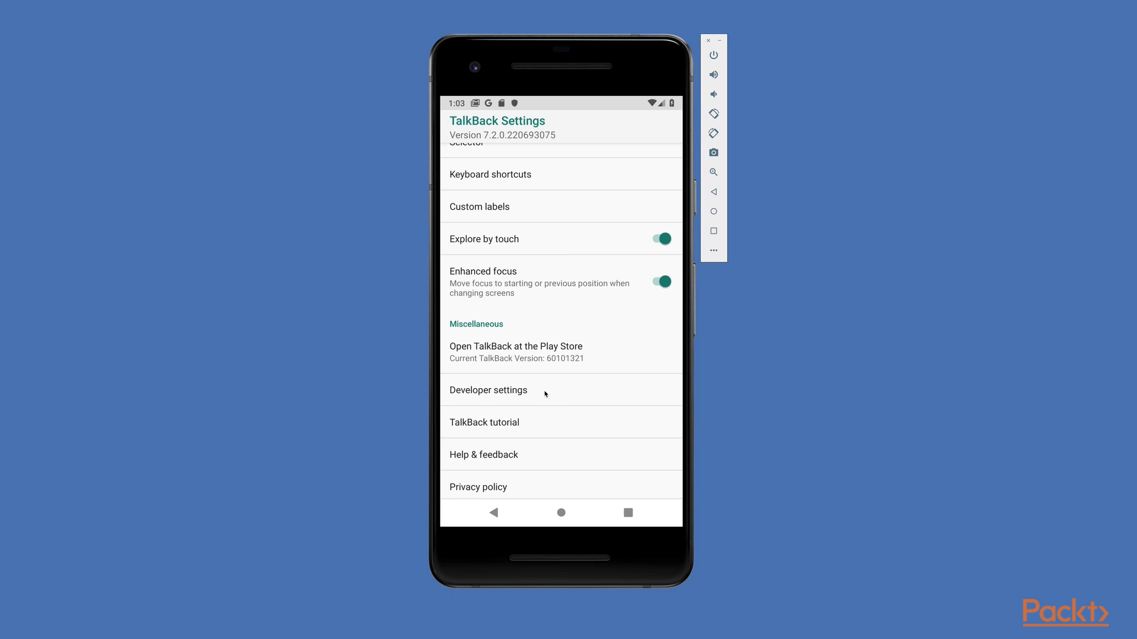
{"action": "left_click", "coordinate": [545, 392]}
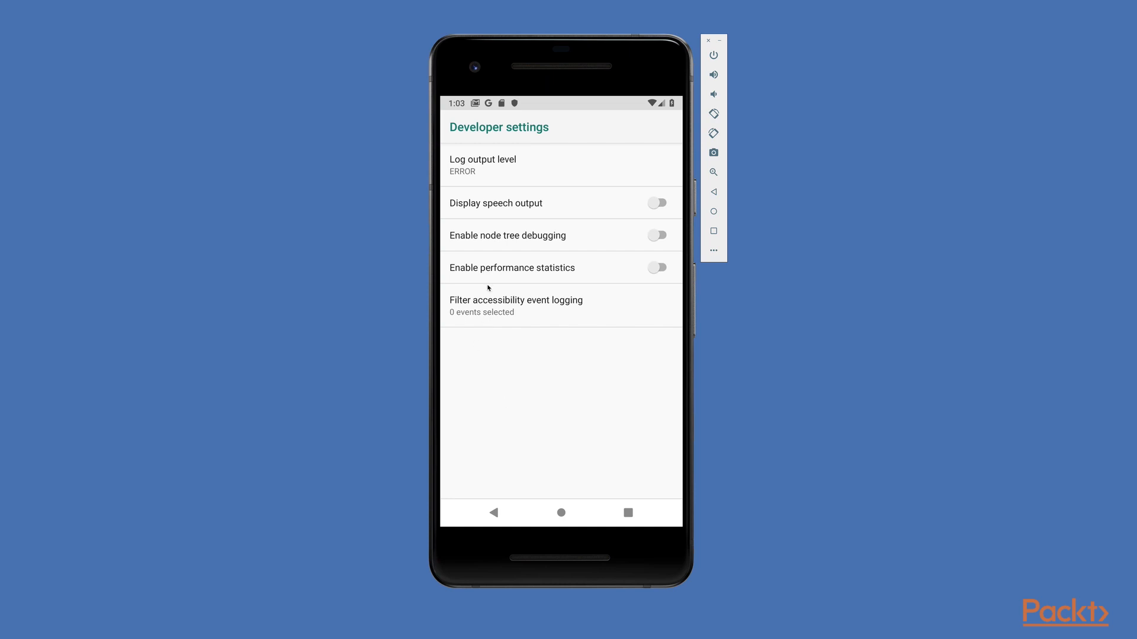
Step: Turn on Display speech output and go back to the TalkBack page
{"action": "left_click", "coordinate": [662, 206]}
{"action": "left_click", "coordinate": [493, 513]}
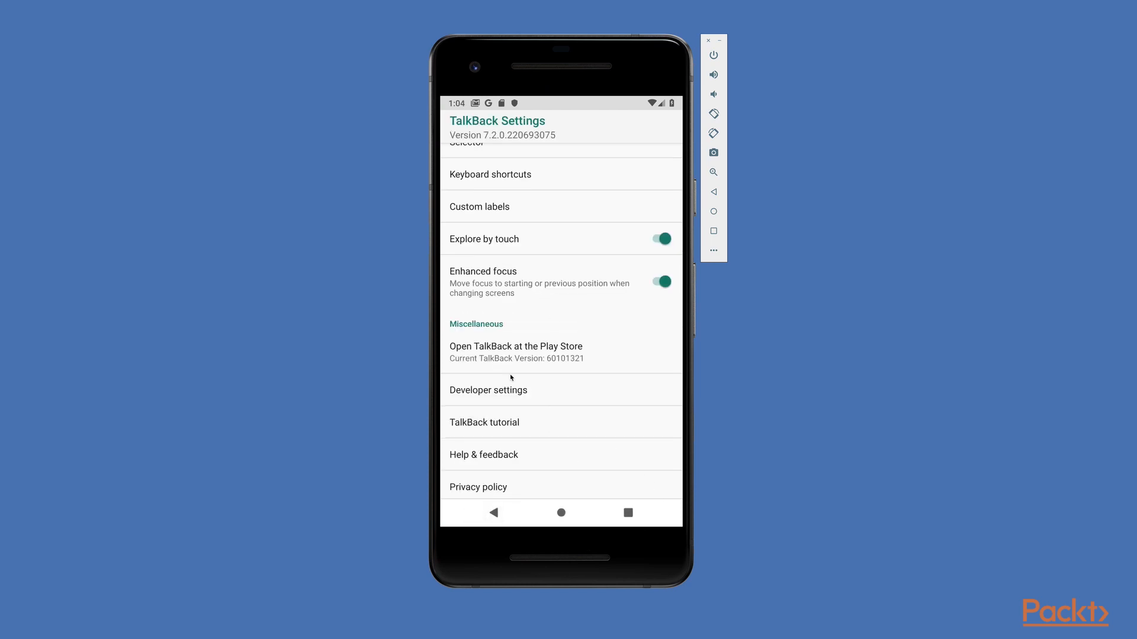
{"action": "left_click", "coordinate": [493, 513]}
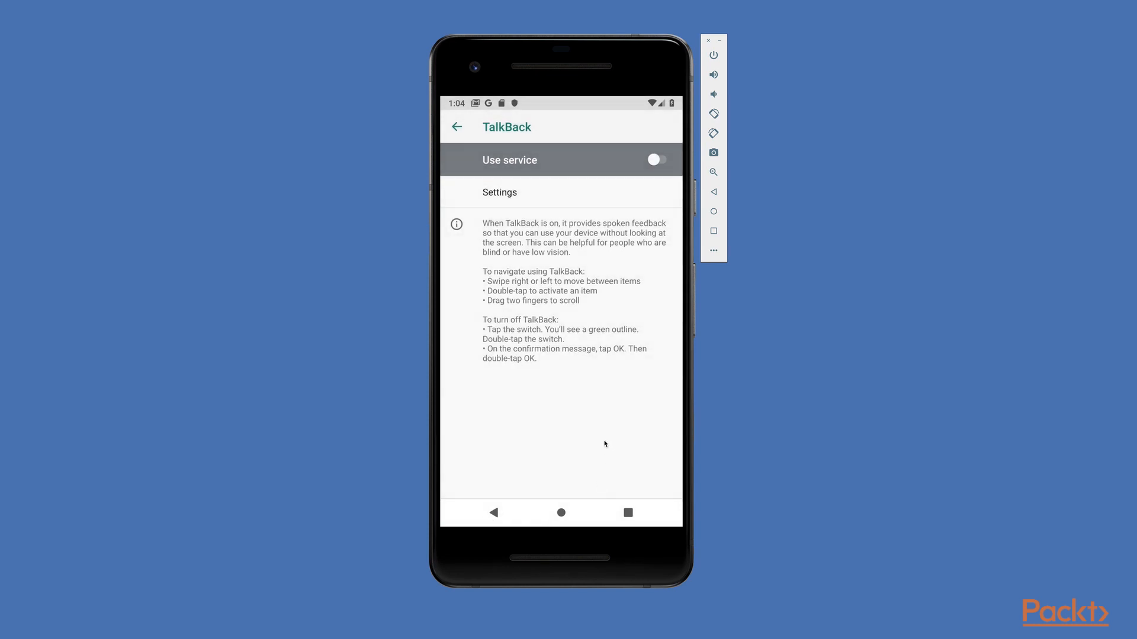
Step: Turn on the TalkBack service and confirm the permission dialog
{"action": "left_click", "coordinate": [658, 161]}
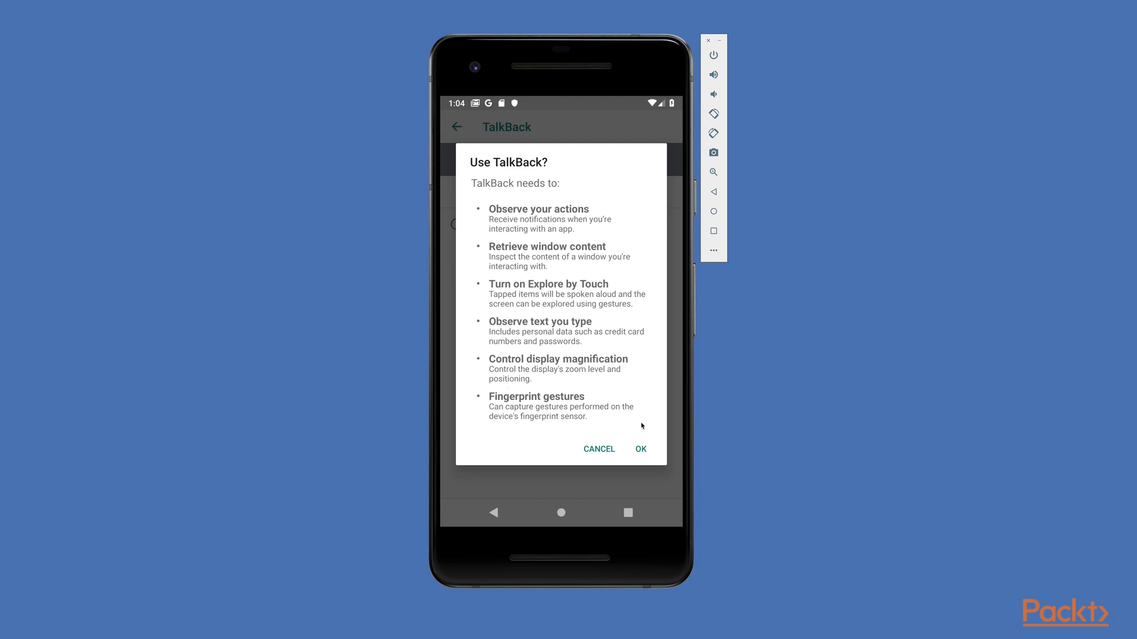
{"action": "left_click", "coordinate": [641, 449]}
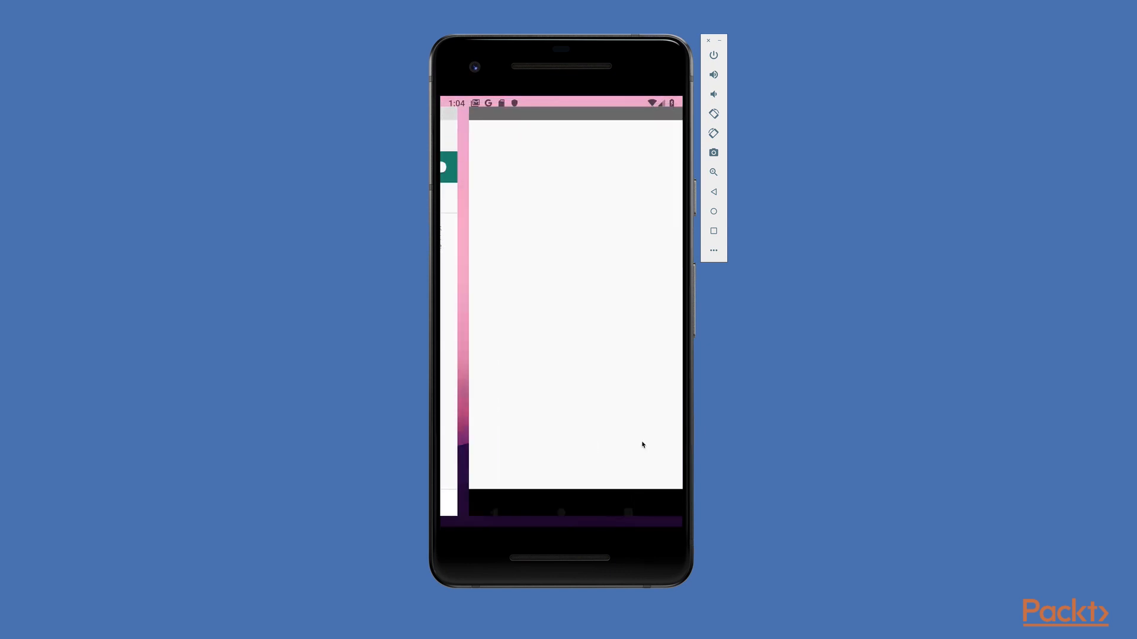